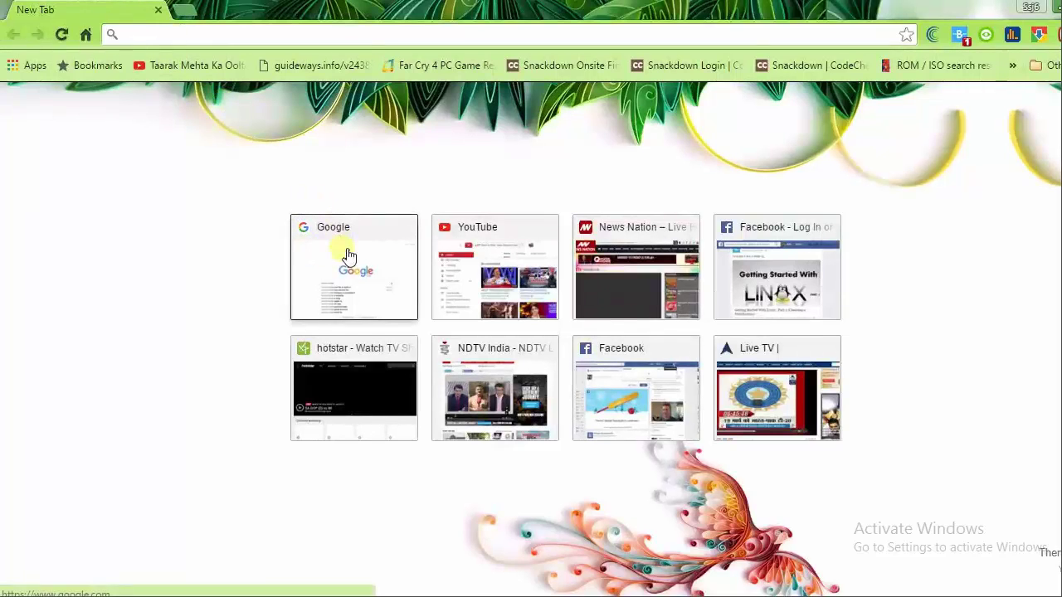
Step: Run a Google search for 'pyqt download' using the search suggestion
left_click(344, 247)
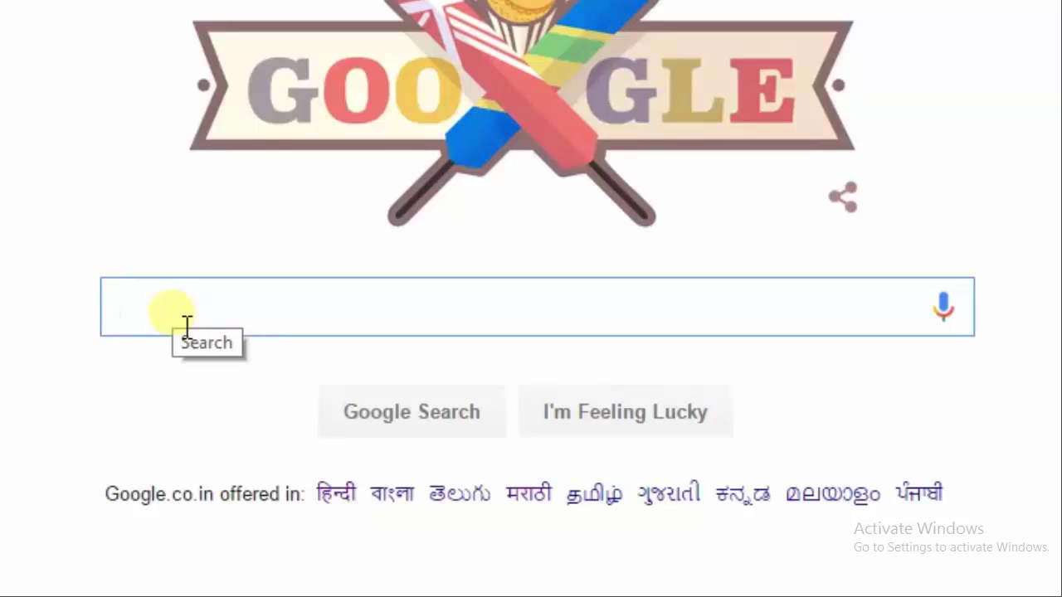
type("pyqt")
key("Down")
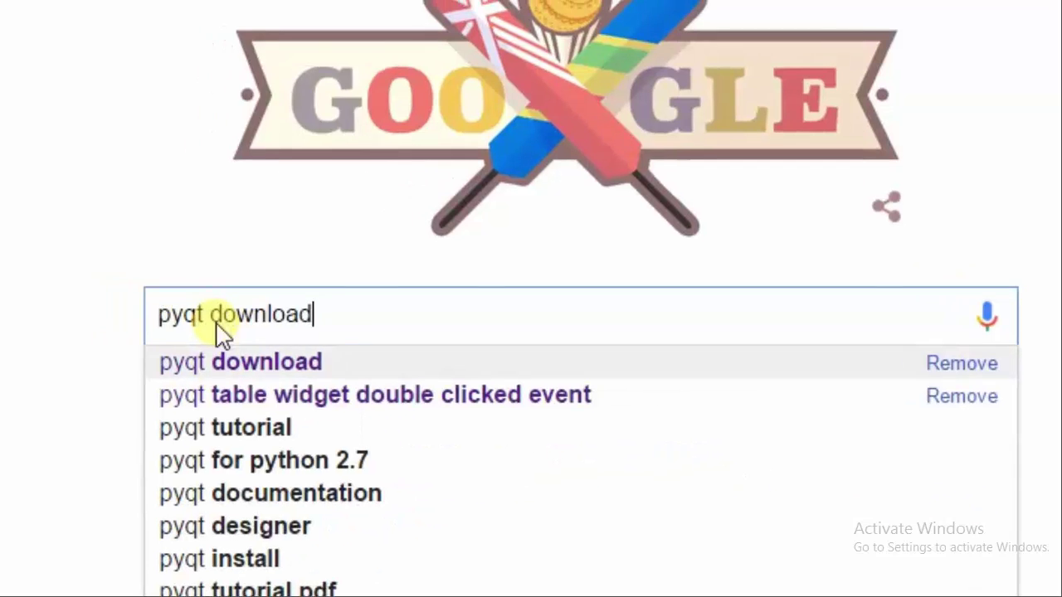
key("Return")
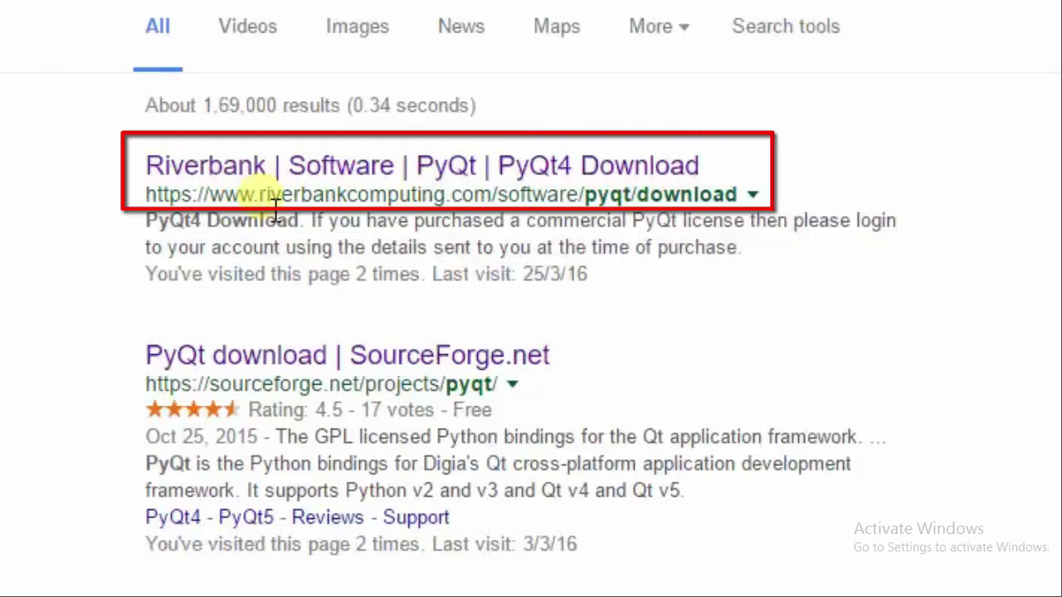
Step: Point out the riverbankcomputing address and open the Riverbank PyQt4 Download page
left_click_drag(264, 196, 450, 198)
left_click(308, 208)
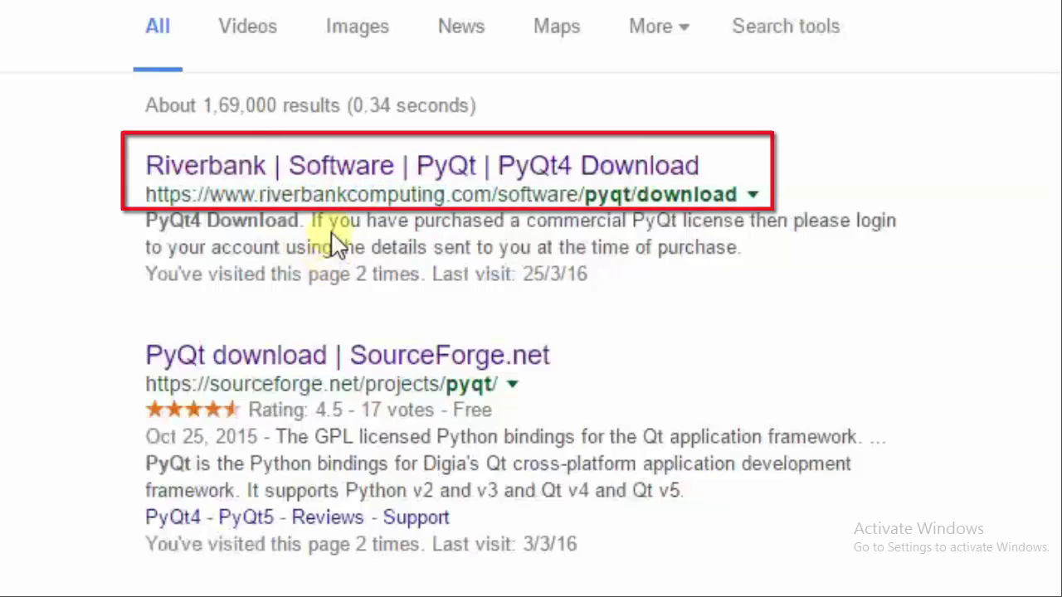
double_click(355, 195)
left_click(193, 194)
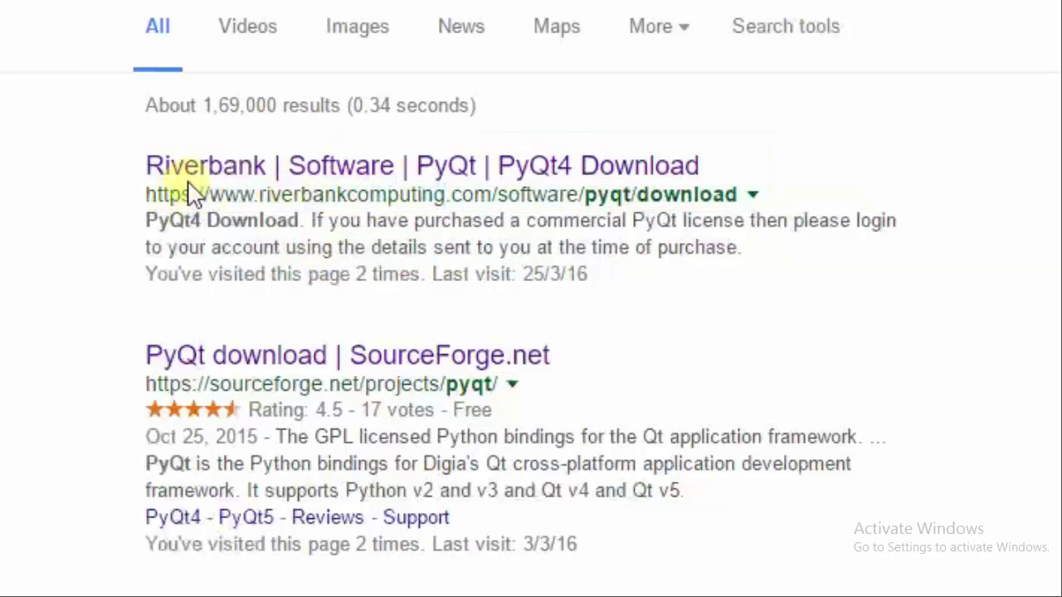
left_click(197, 183)
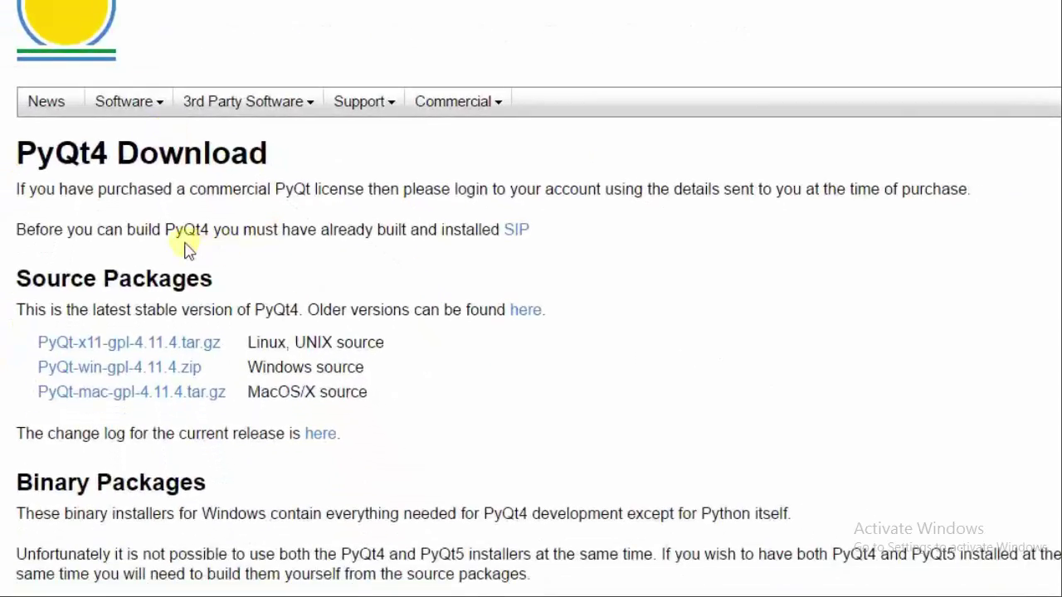
Step: Scroll to the Binary Packages section and highlight the Qt Designer entry
scroll(186, 249, "down", 10)
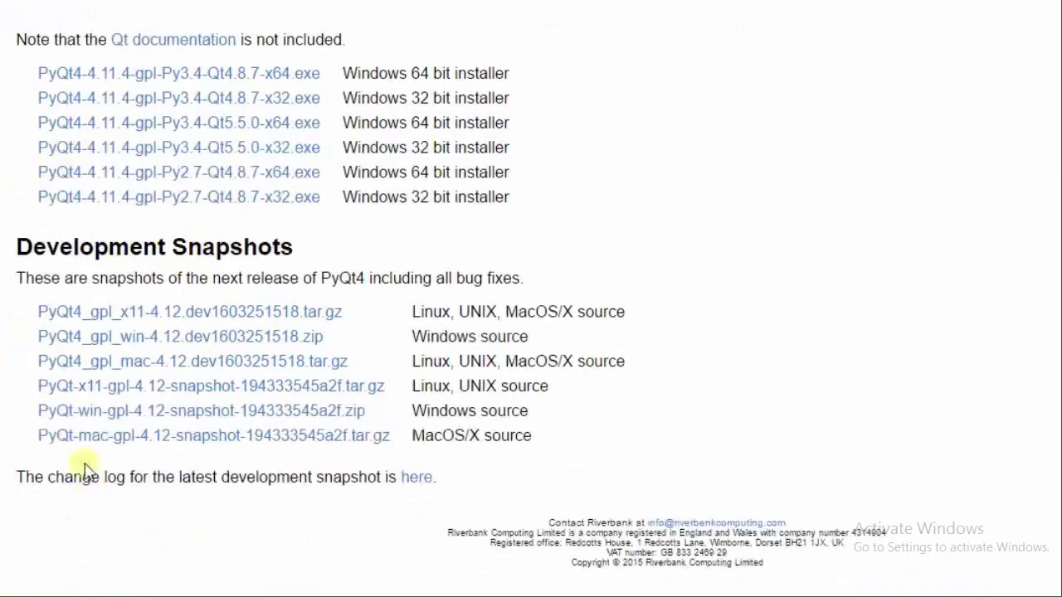
scroll(12, 256, "up", 10)
scroll(12, 255, "down", 4)
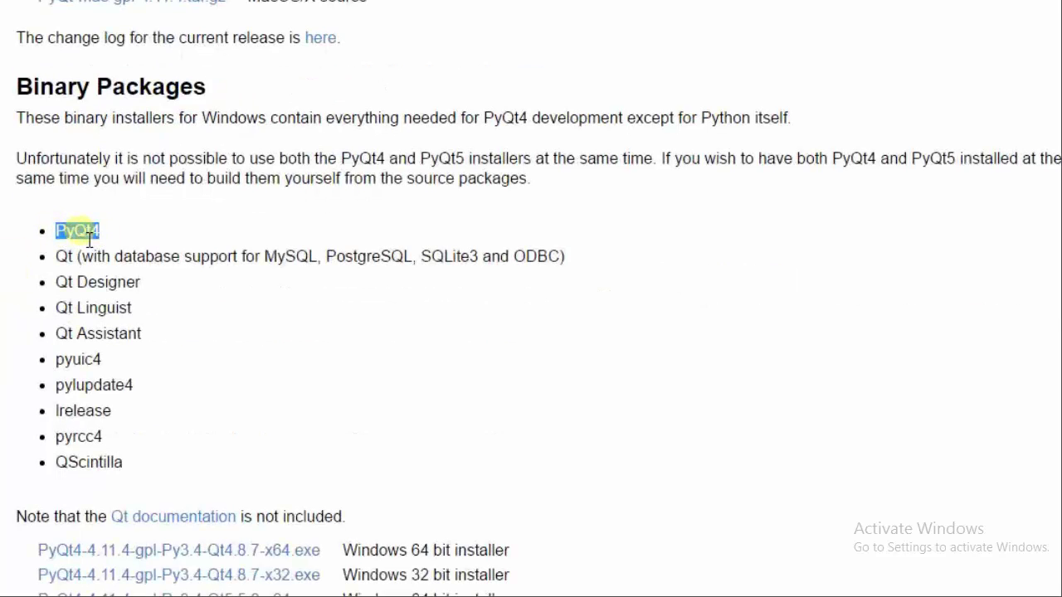
scroll(85, 264, "up", 5)
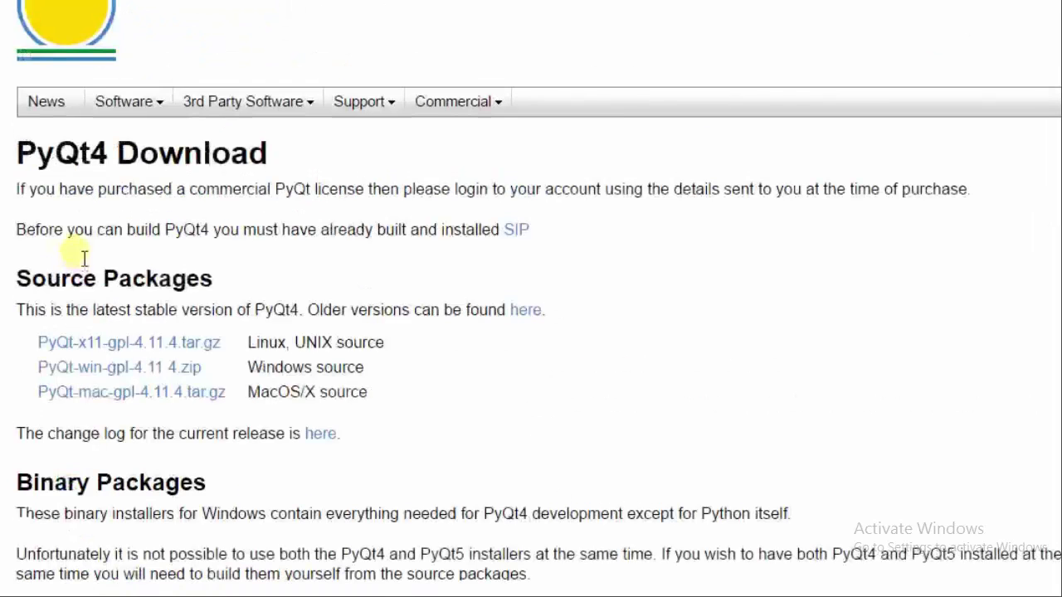
scroll(85, 239, "down", 6)
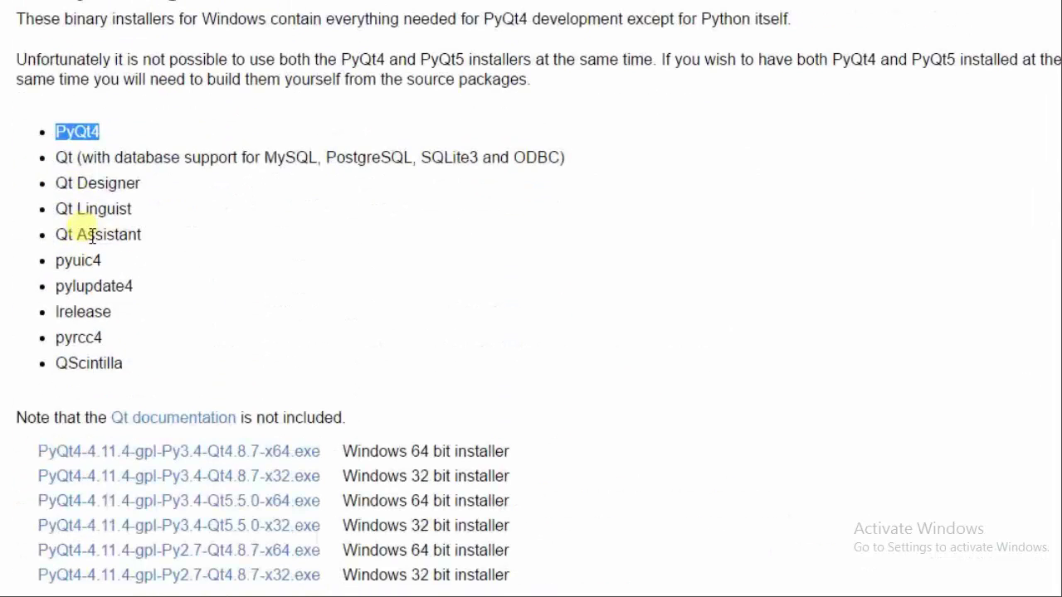
scroll(86, 234, "up", 1)
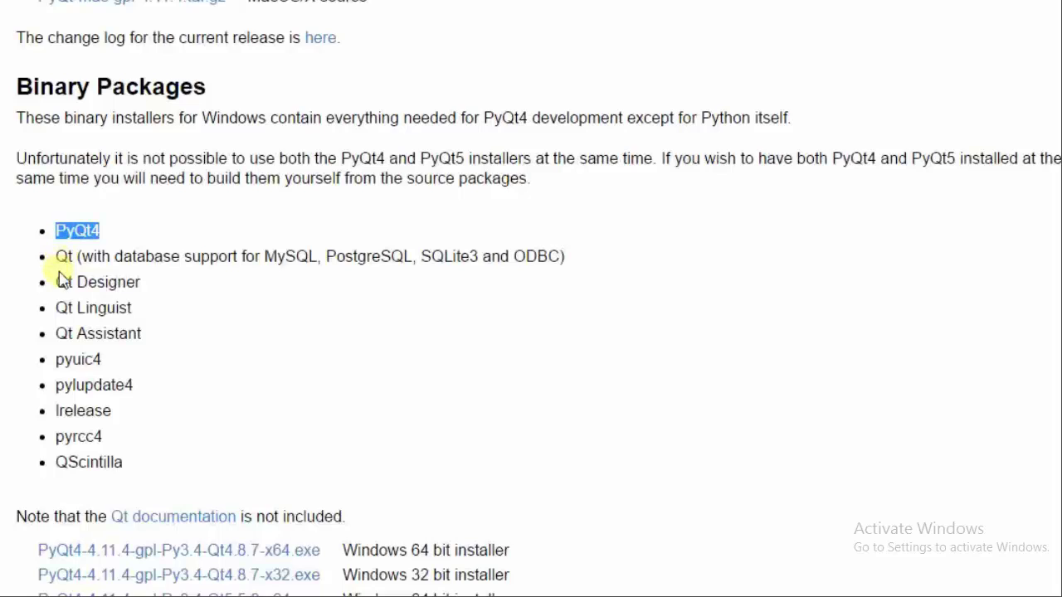
double_click(66, 262)
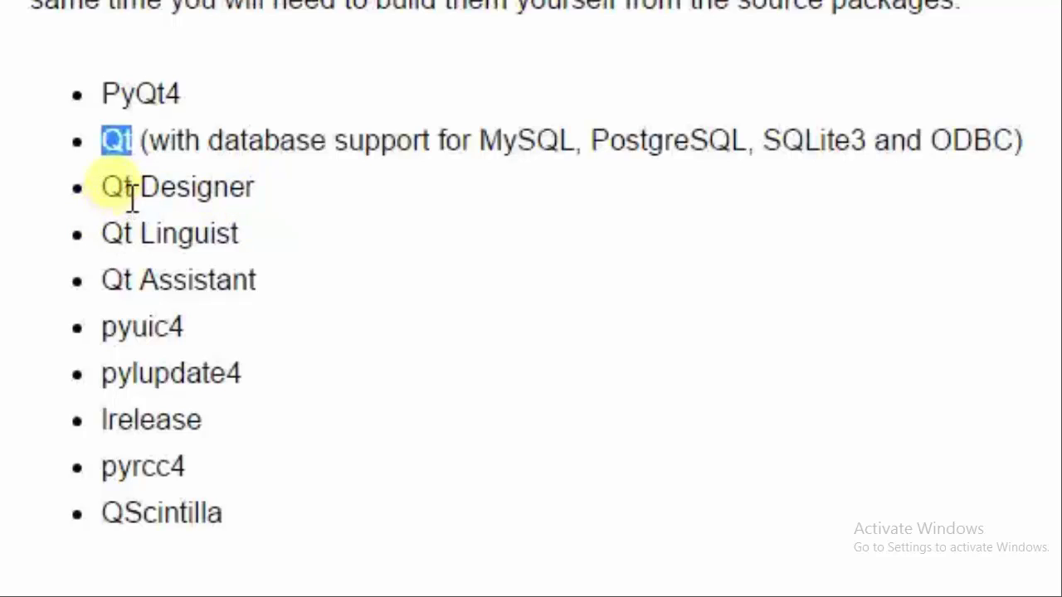
left_click_drag(102, 199, 261, 208)
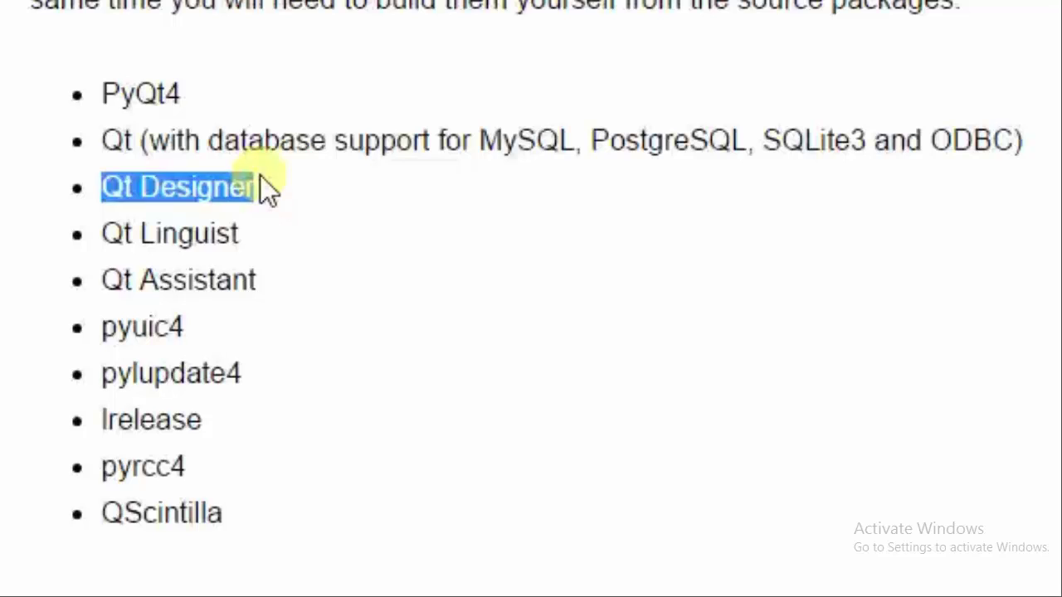
Step: Highlight Linguist, the package list through pyrcc4, and pyuic4, then scroll toward the installers
left_click(184, 234)
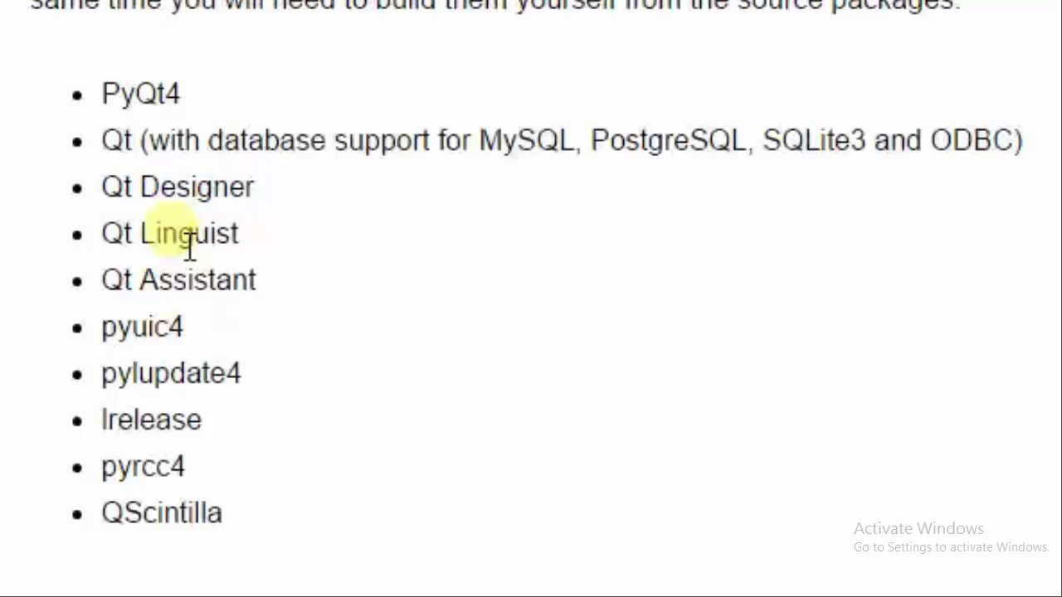
double_click(189, 246)
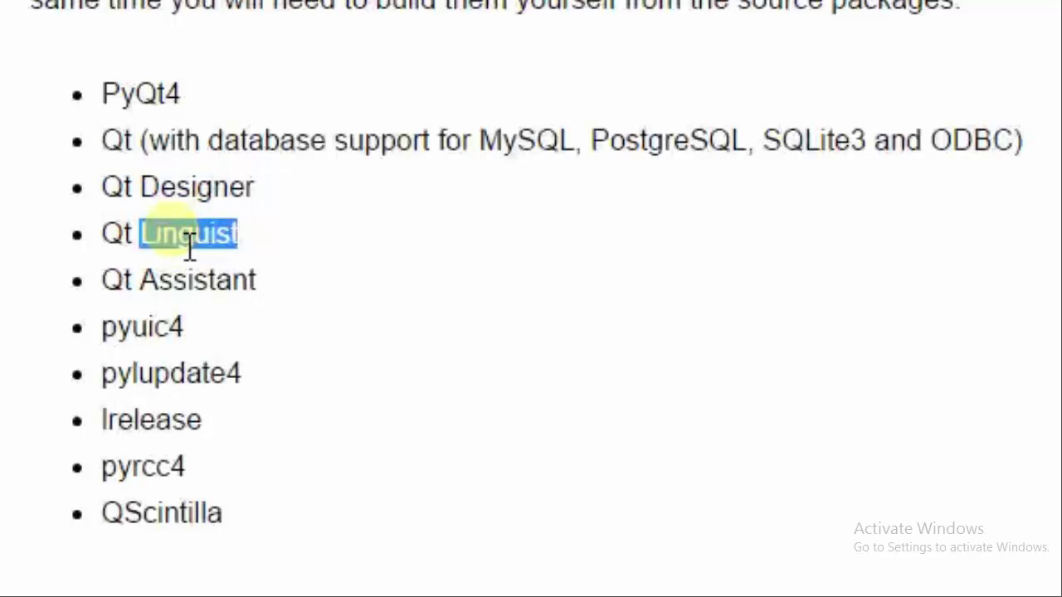
left_click(205, 208)
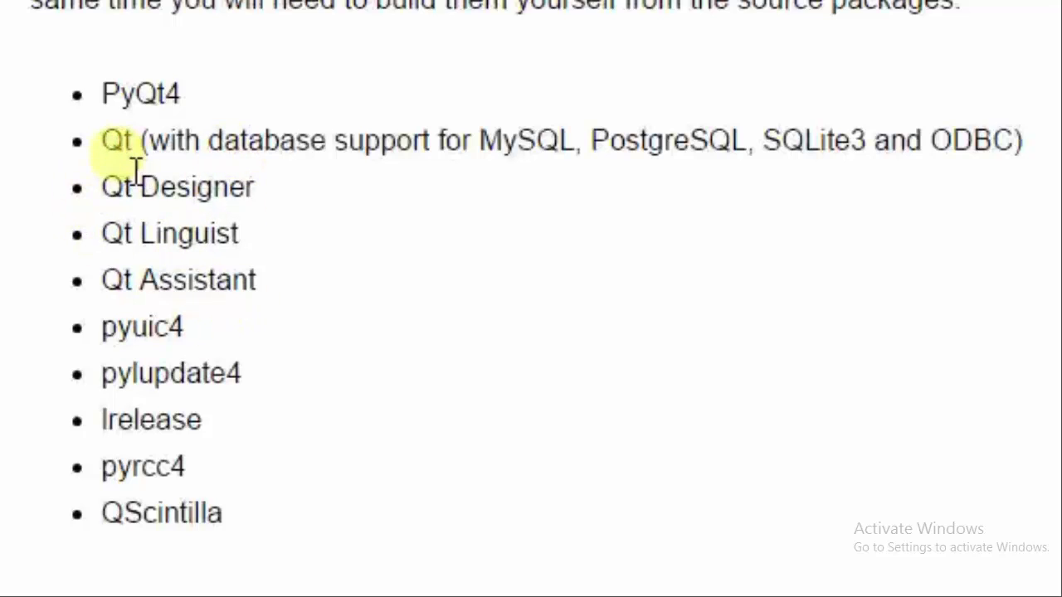
left_click_drag(120, 145, 204, 450)
left_click(156, 336)
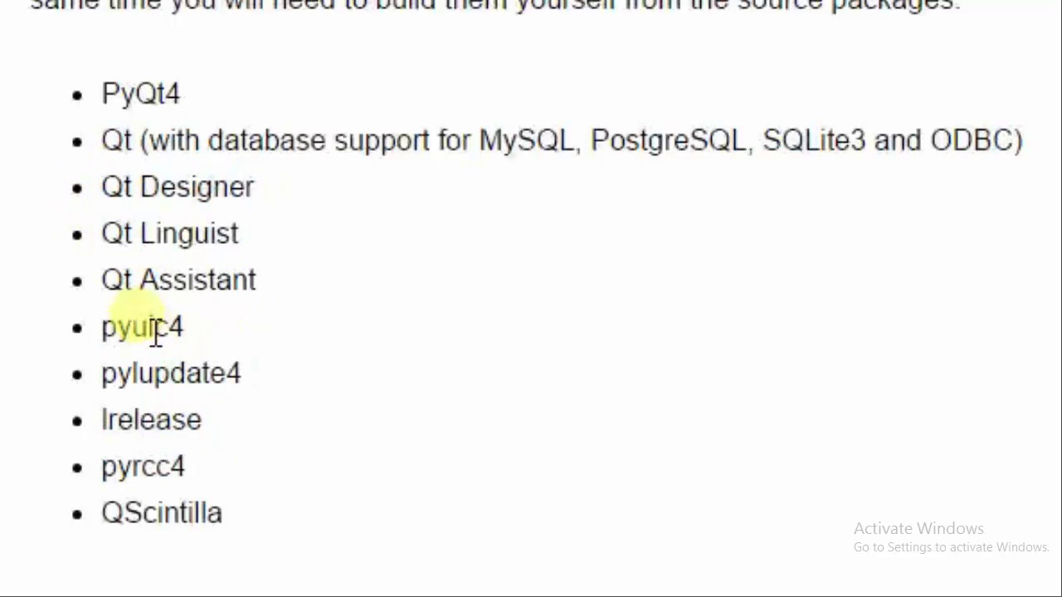
double_click(156, 339)
left_click(190, 339)
scroll(295, 56, "down", 4)
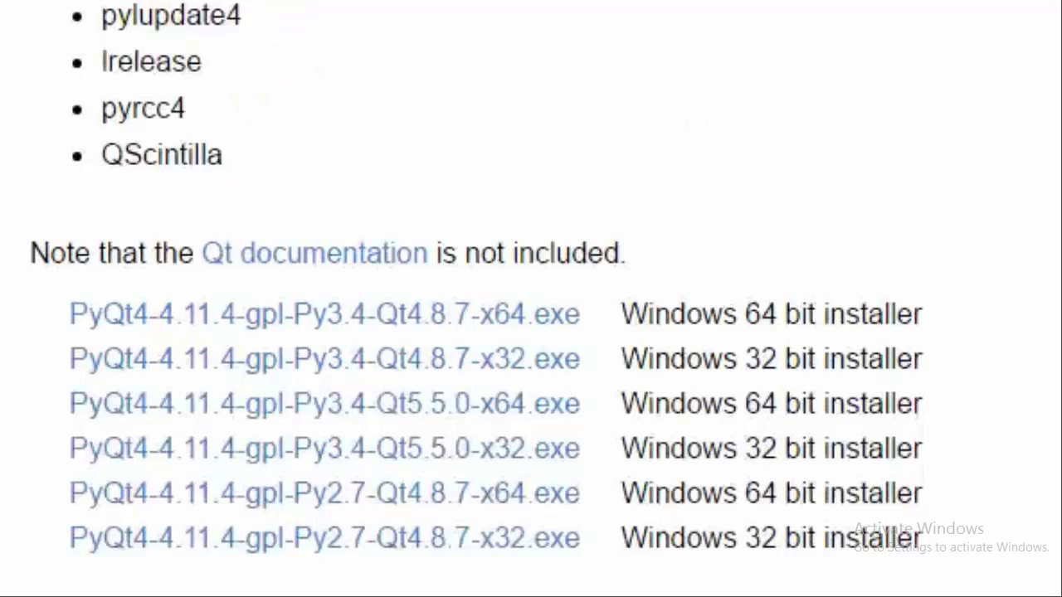
Step: Compare the 64-bit and 32-bit rows and download PyQt4-4.11.4-gpl-Py3.4-Qt4.8.7-x64.exe
scroll(230, 103, "down", 2)
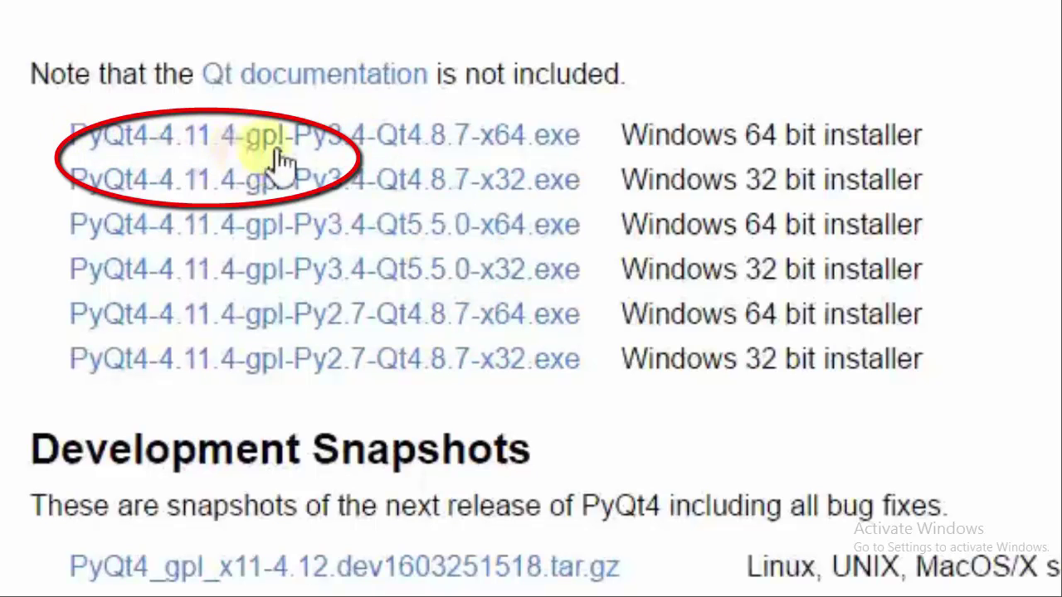
double_click(771, 154)
left_click(772, 154)
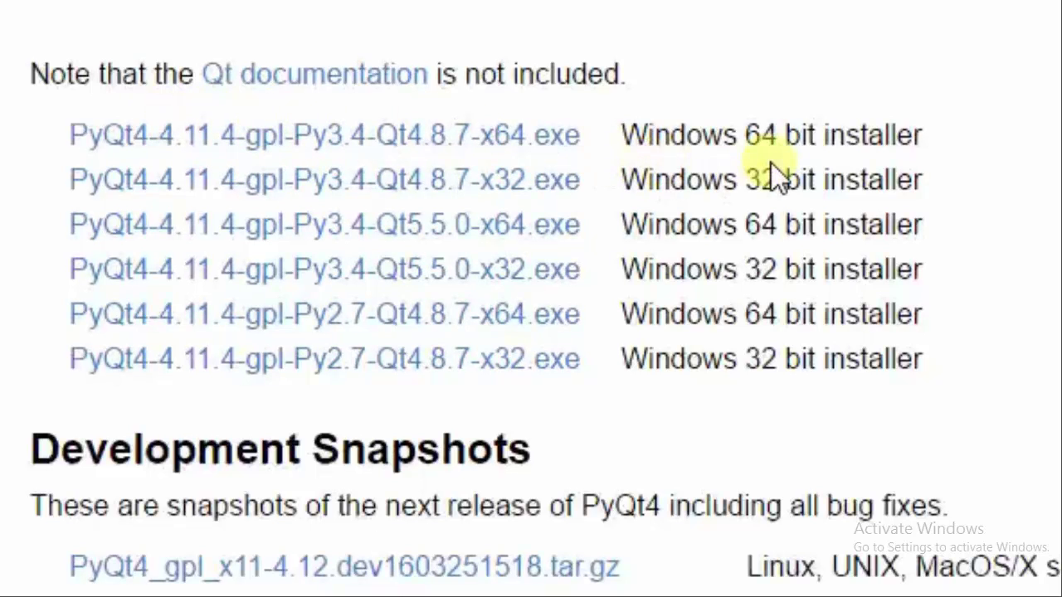
left_click_drag(757, 189, 738, 189)
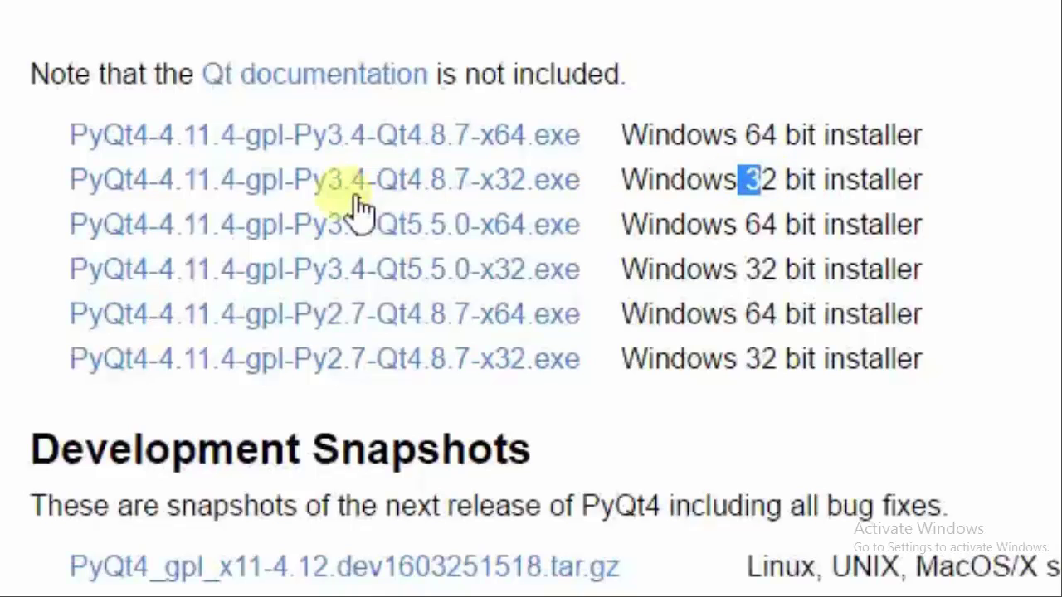
left_click(371, 135)
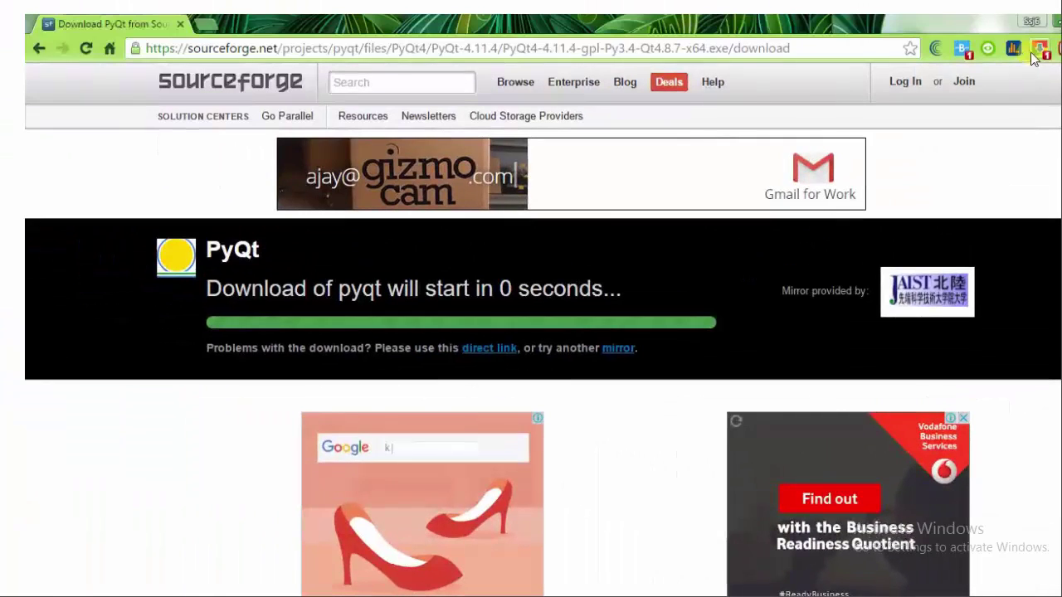
Step: Cancel and remove the PyQt4 installer download from the Chrono downloads list
left_click(1039, 50)
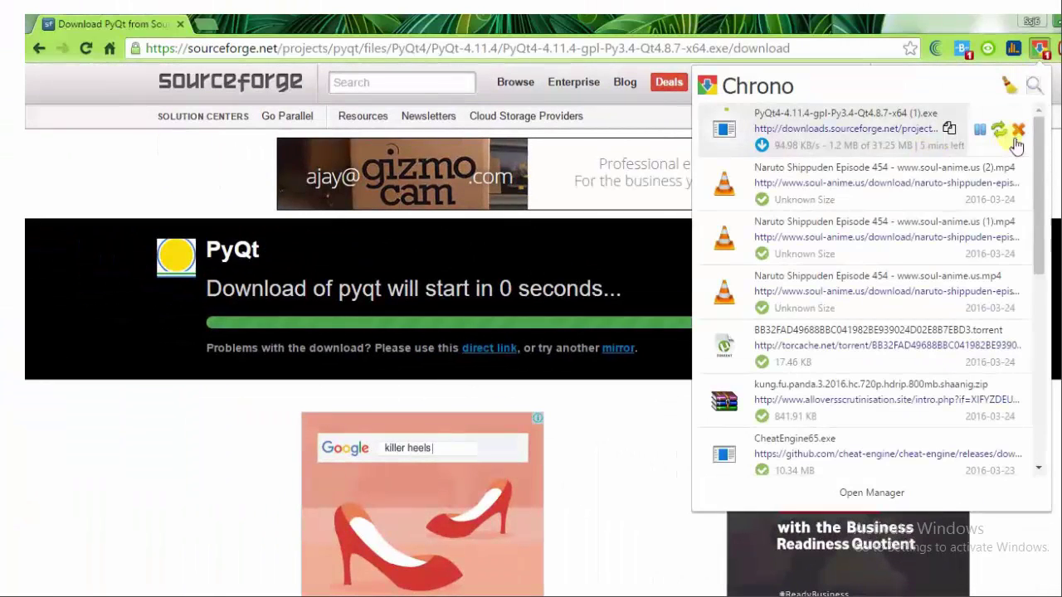
left_click(1017, 130)
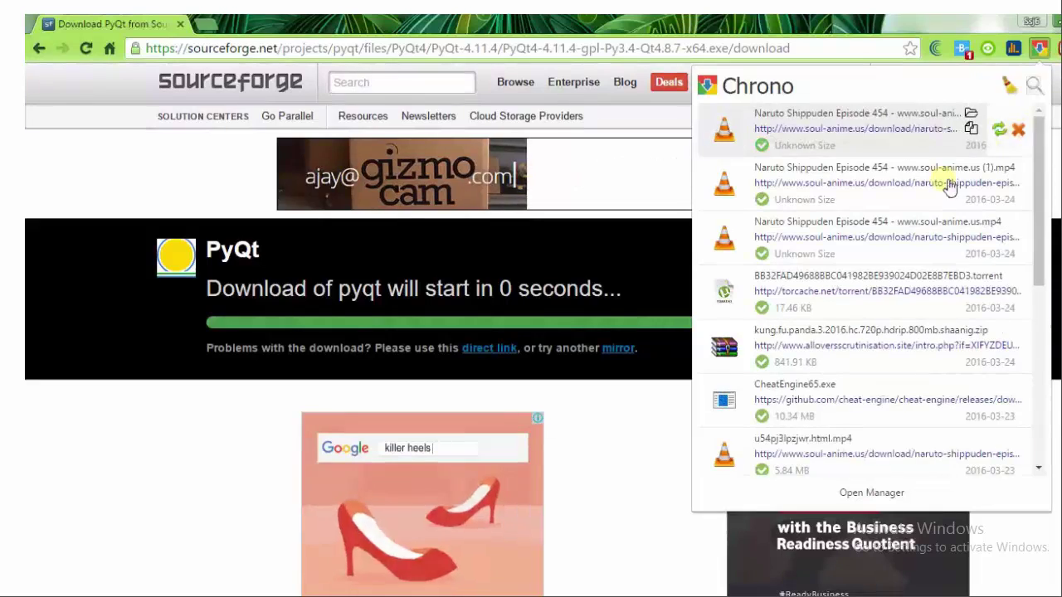
left_click(1041, 52)
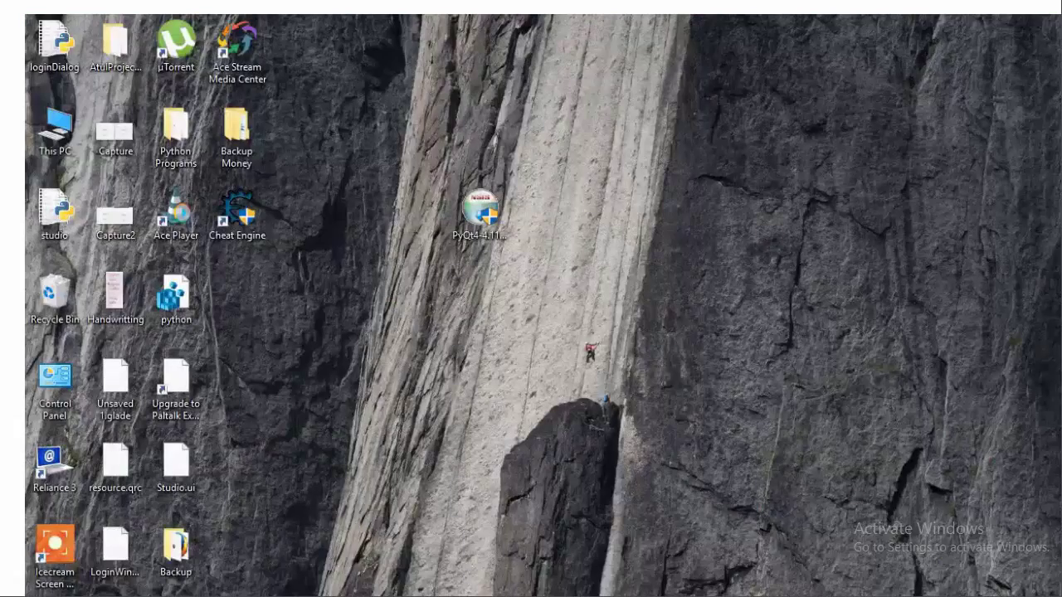
Step: Launch the PyQt4-4.11.4 installer from its desktop icon
left_click(479, 207)
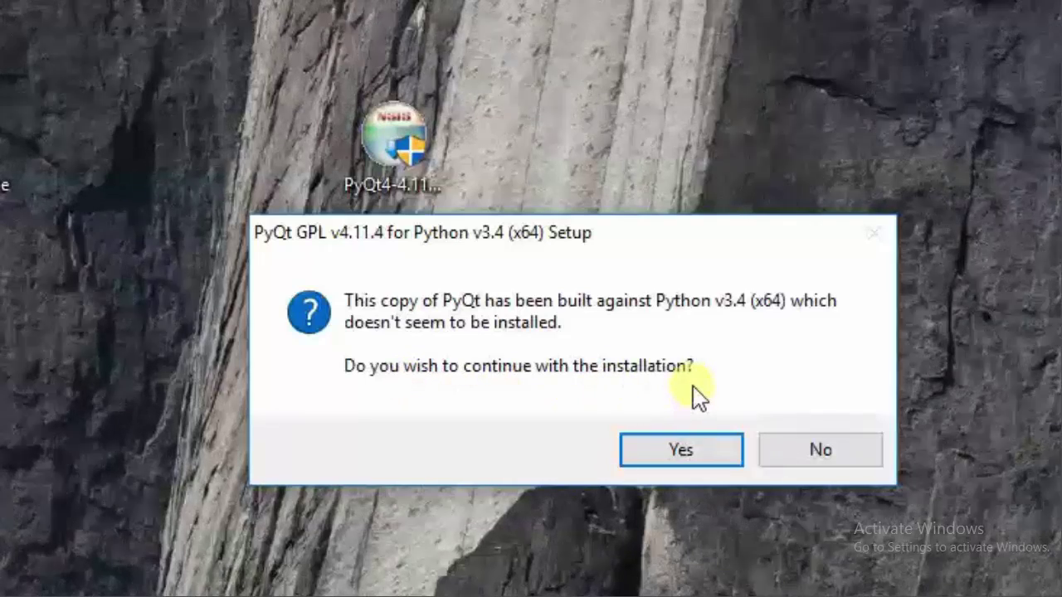
Step: Continue past the Python v3.4 warning, accept the GPL licence, and keep the Full install type
left_click(663, 451)
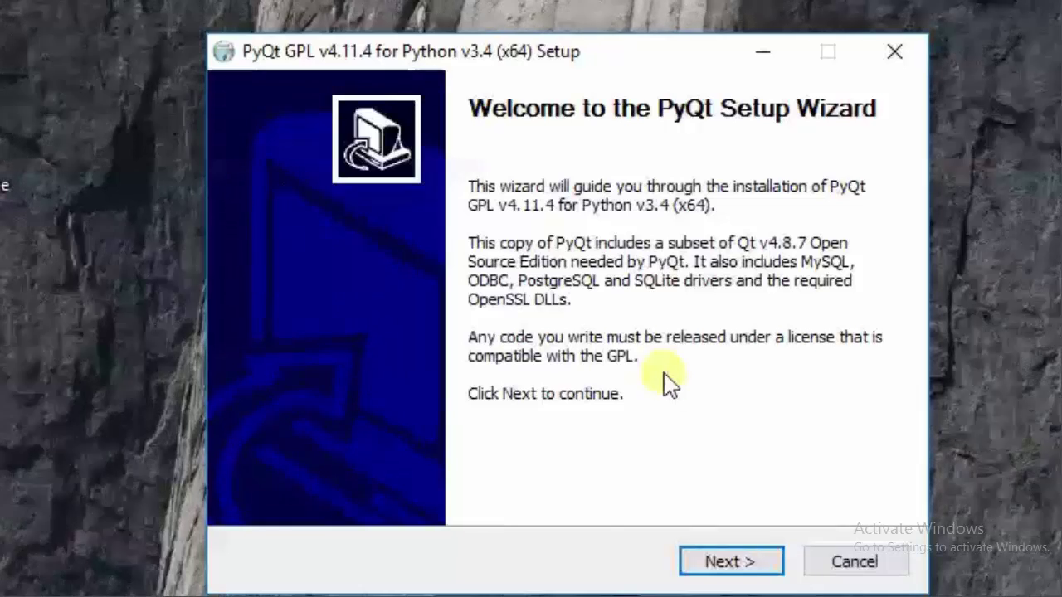
left_click(710, 559)
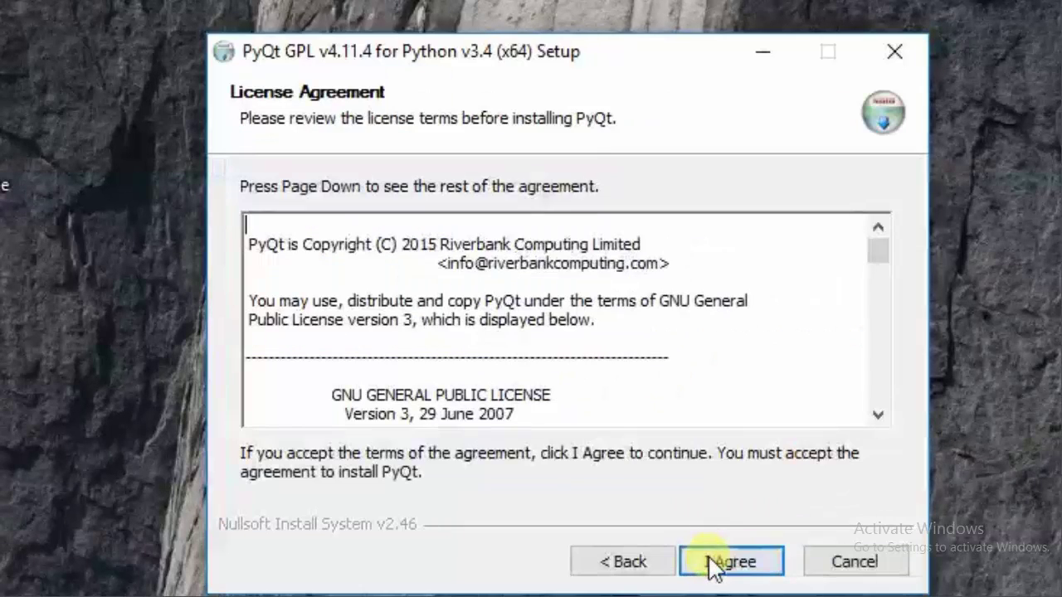
left_click(711, 563)
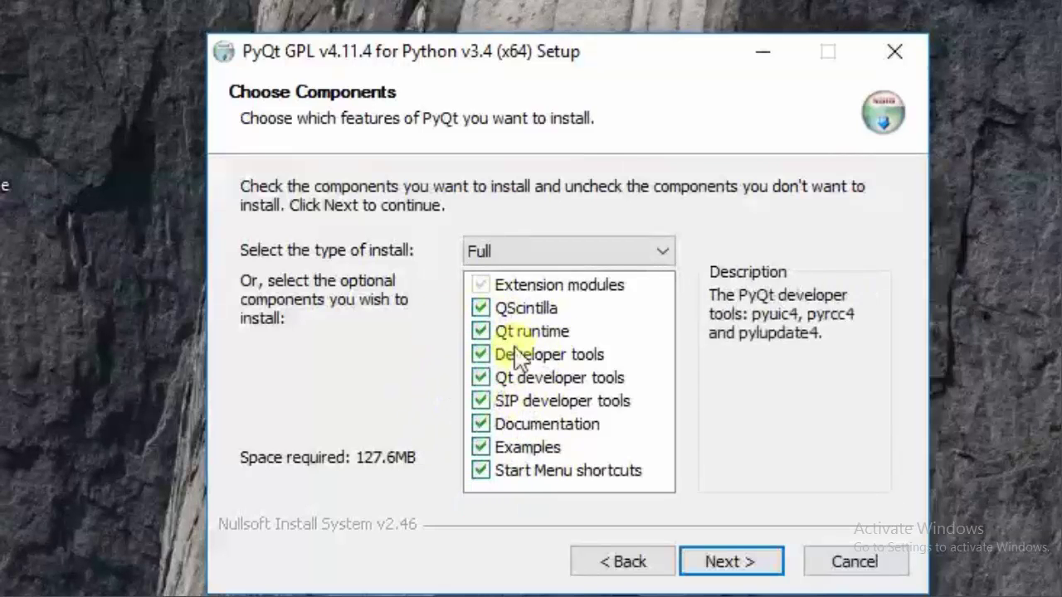
left_click(559, 246)
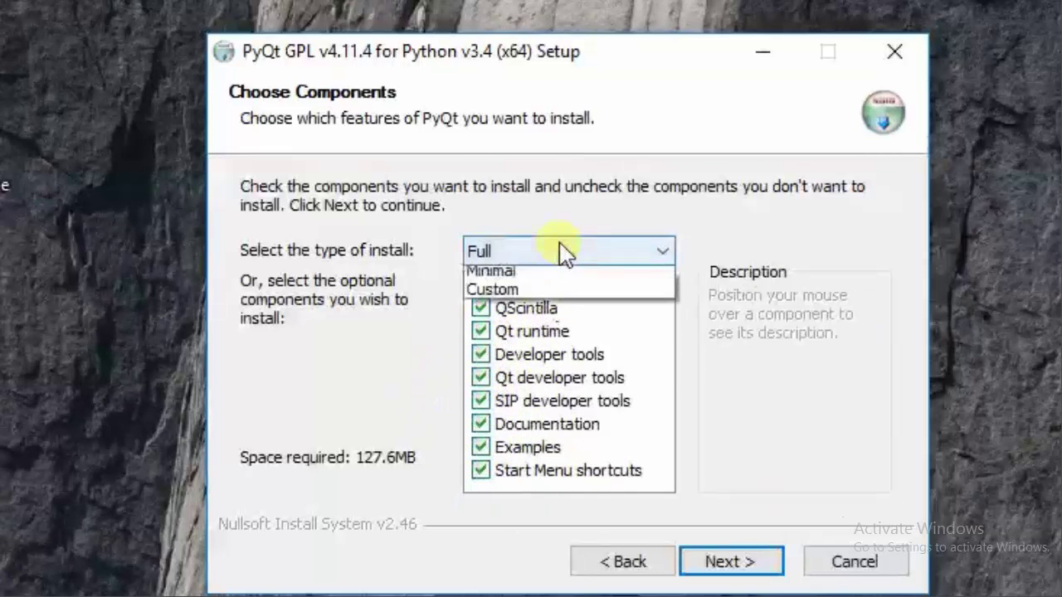
left_click(559, 246)
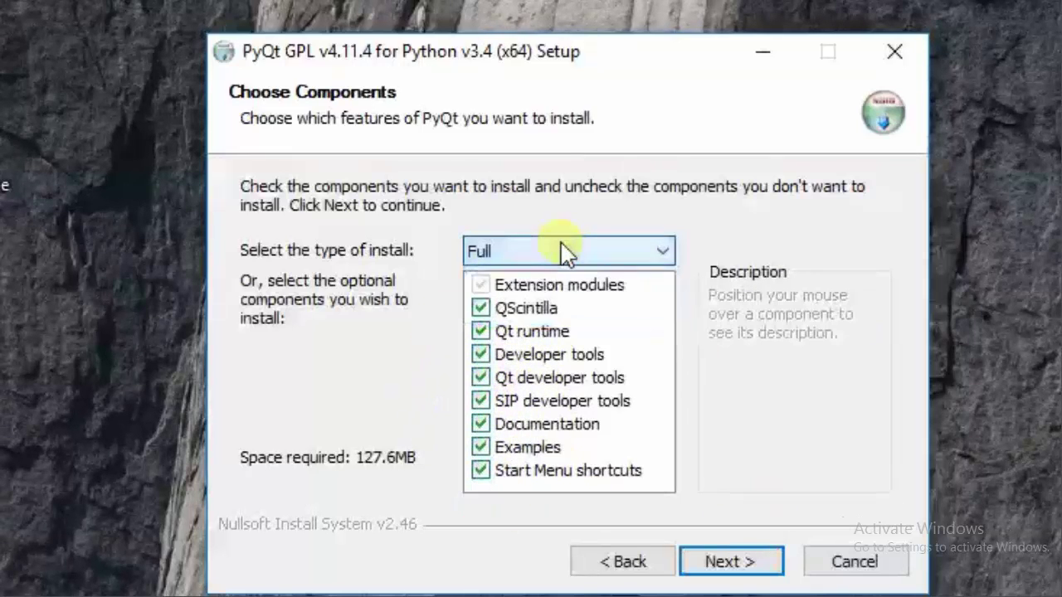
left_click(721, 562)
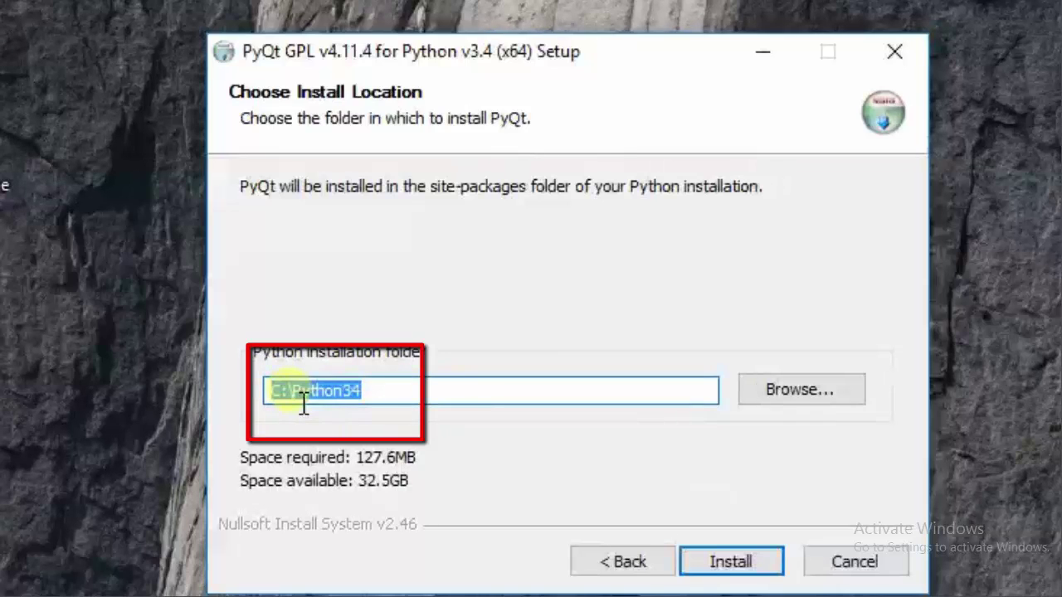
Step: Highlight the C:\Python34 install folder path, then cancel and quit PyQt setup
left_click_drag(358, 403, 377, 404)
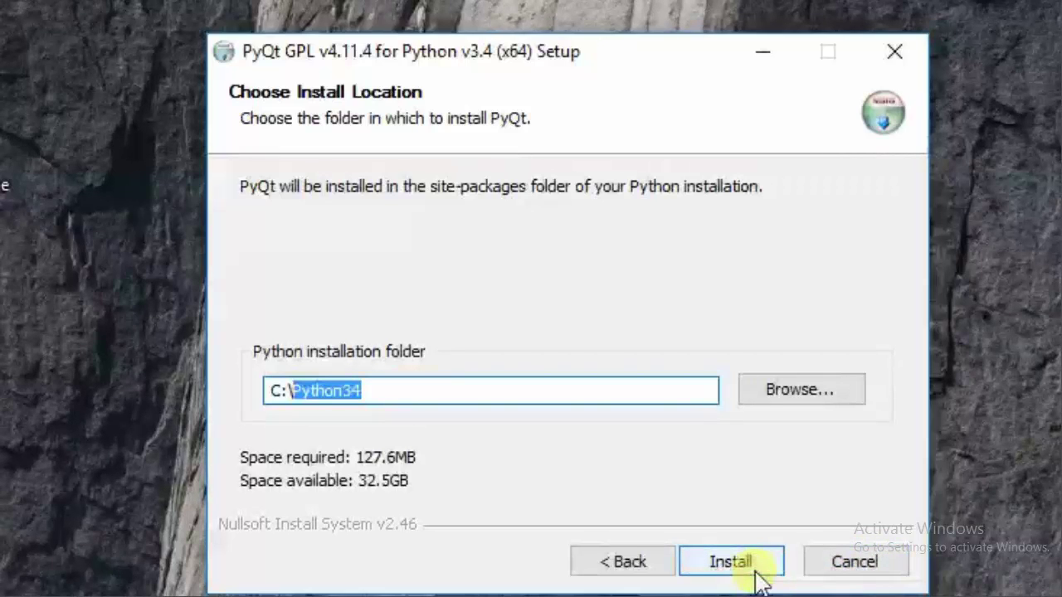
left_click(859, 561)
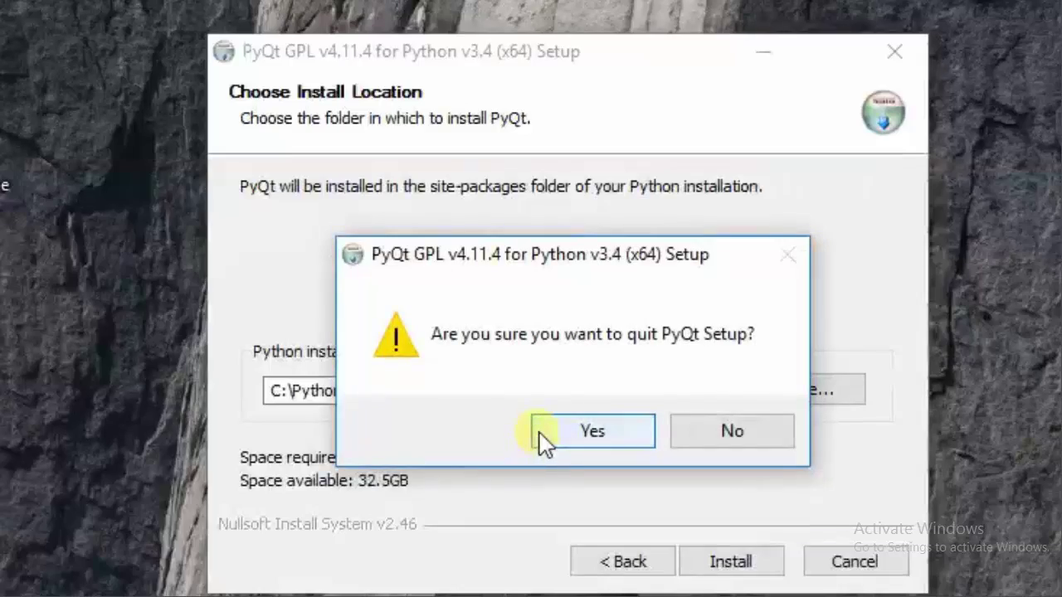
left_click(569, 434)
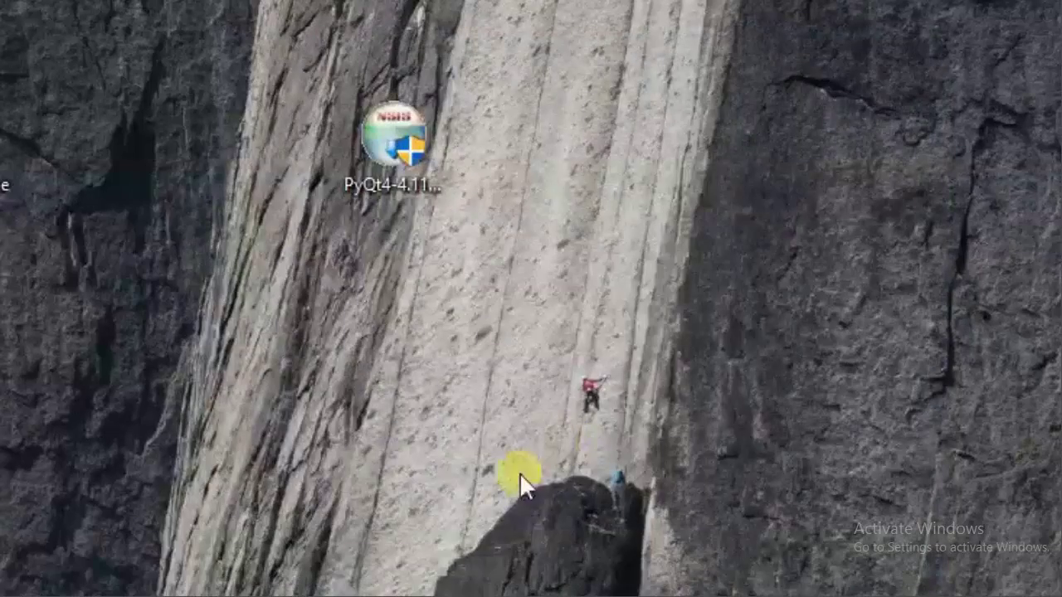
Step: Refresh the desktop several times and open a File Explorer window
right_click(435, 277)
left_click(479, 355)
right_click(358, 301)
left_click(448, 402)
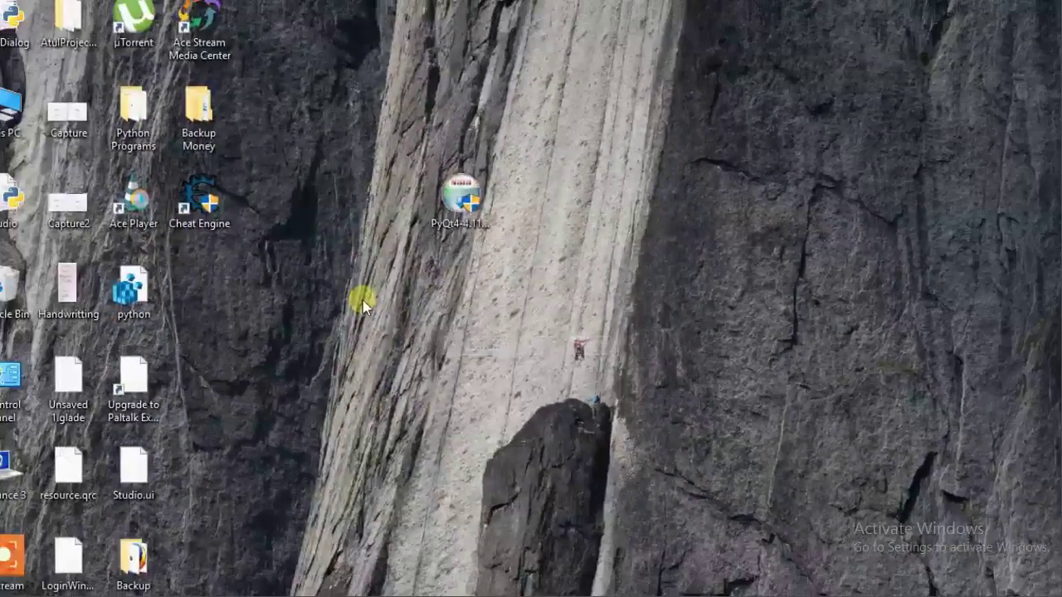
right_click(362, 301)
left_click(389, 352)
right_click(358, 301)
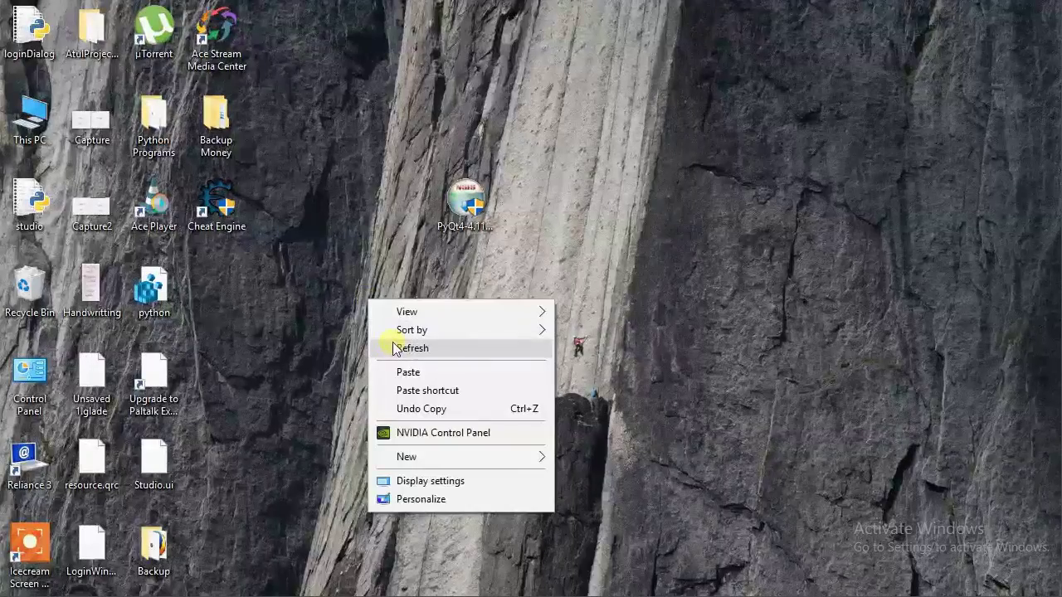
left_click(394, 349)
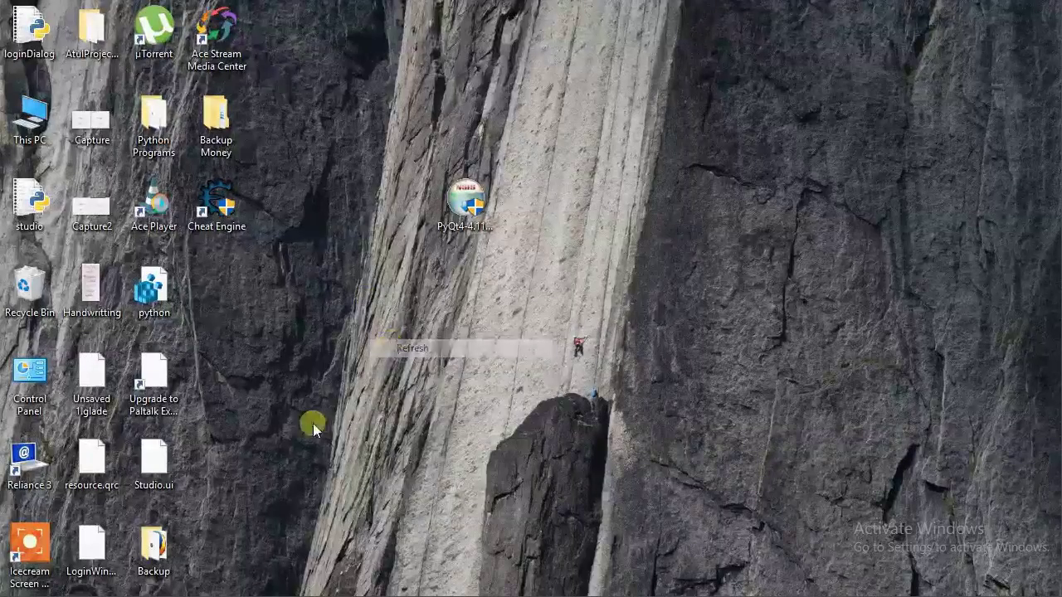
left_click(481, 593)
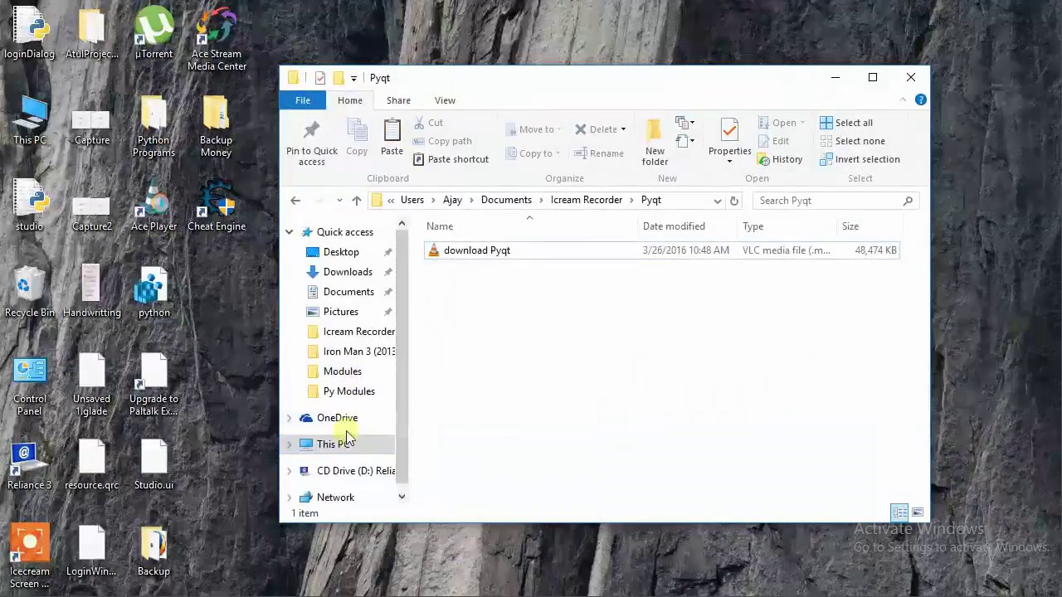
Step: Browse from This PC through Local Disk (C:), Python34 and Lib into site-packages, maximising Explorer
left_click(347, 448)
left_click(452, 406)
scroll(498, 390, "down", 1)
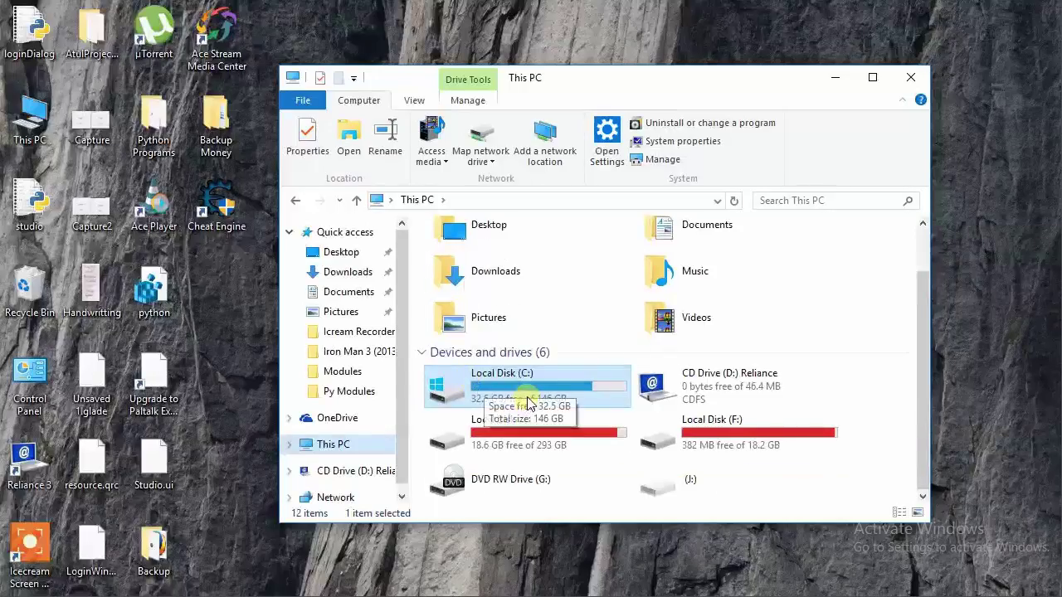
double_click(522, 390)
left_click(871, 77)
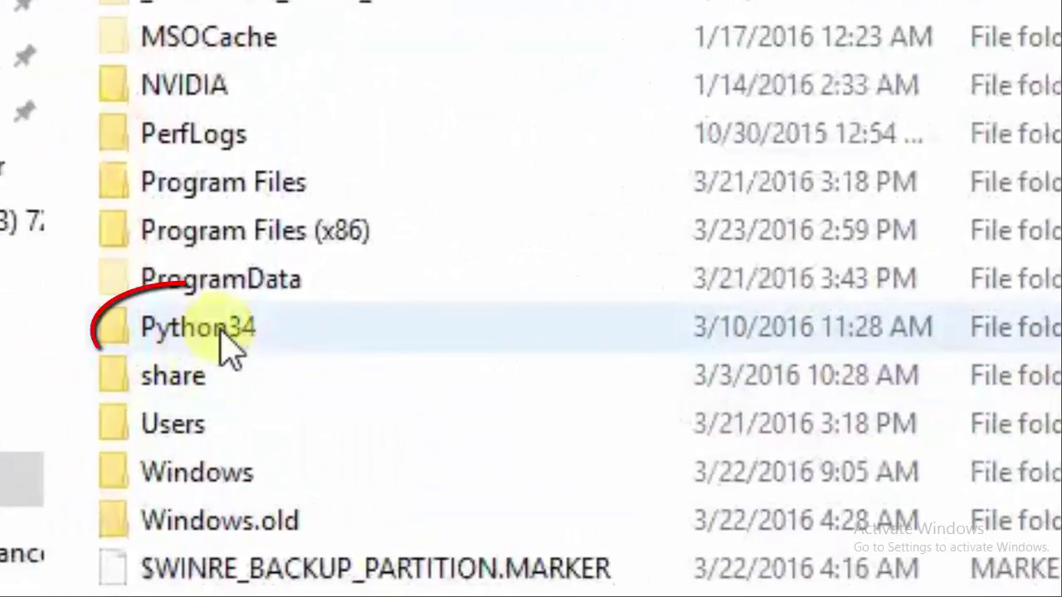
double_click(230, 349)
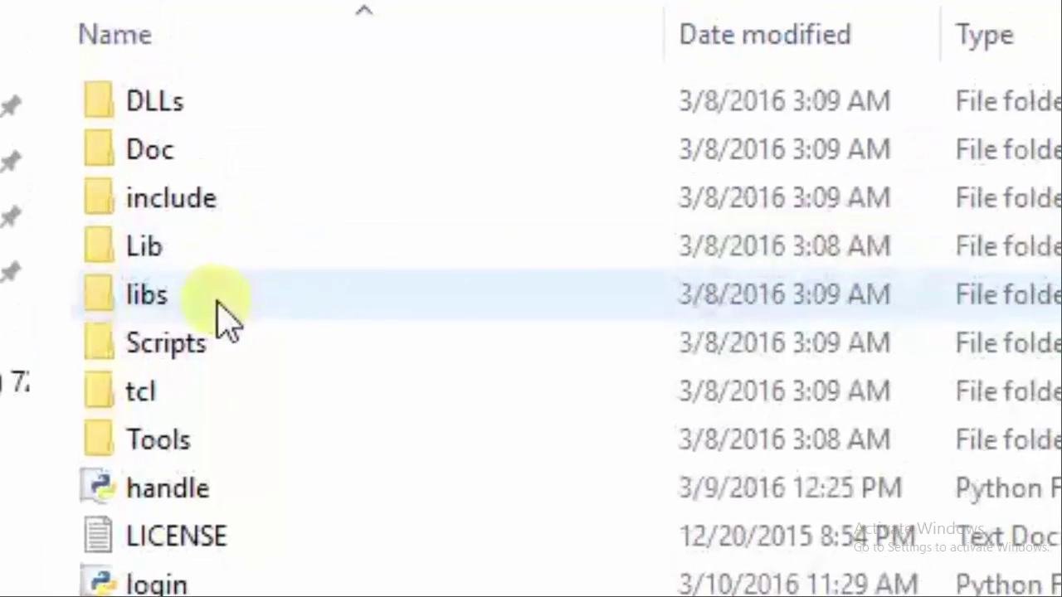
double_click(229, 256)
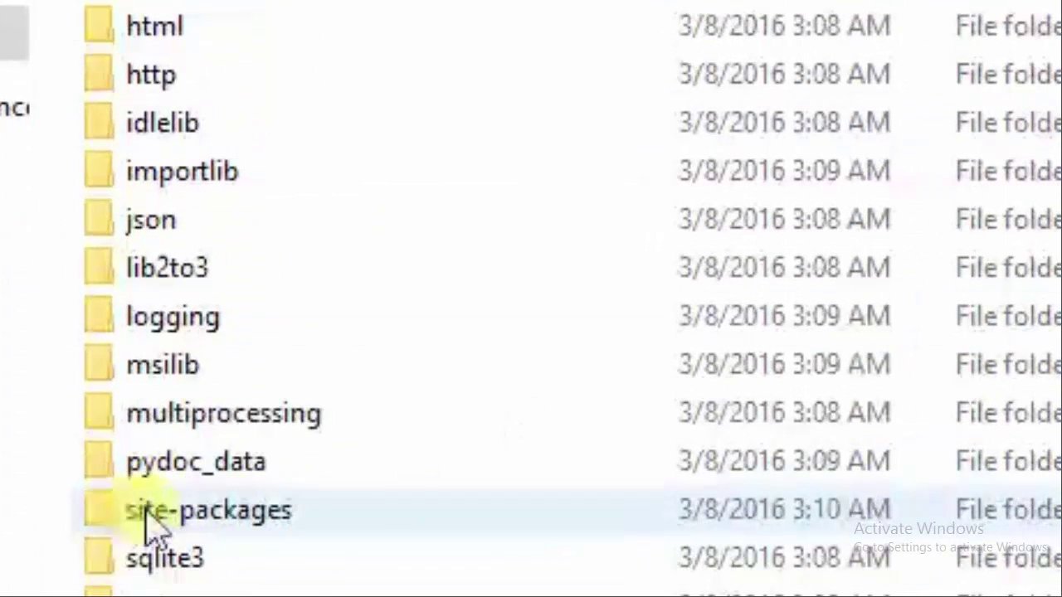
double_click(224, 510)
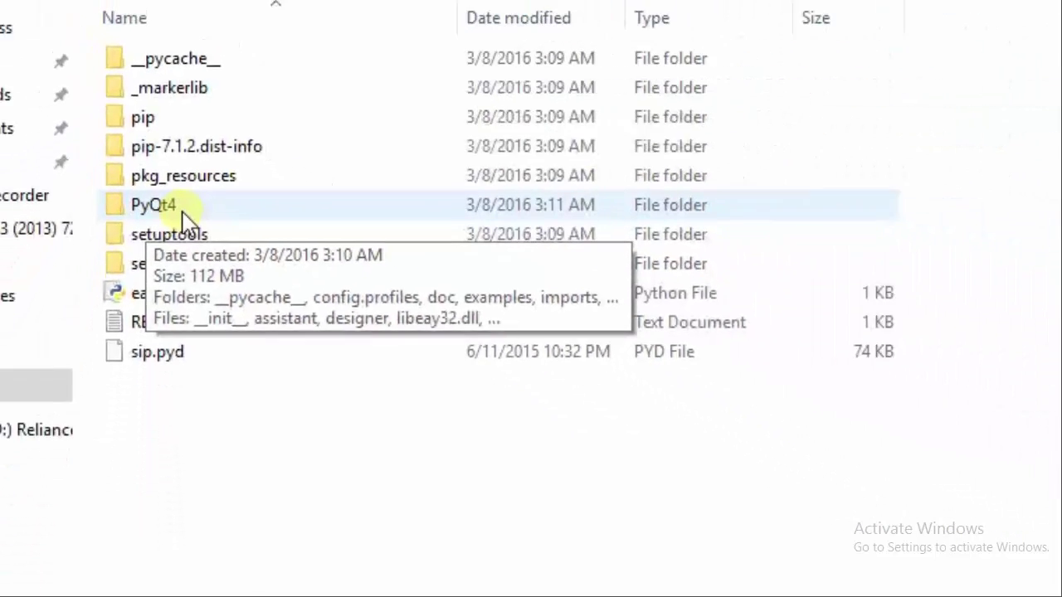
Step: Open the PyQt4 folder and scroll through its files to the 743 KB designer application
double_click(179, 286)
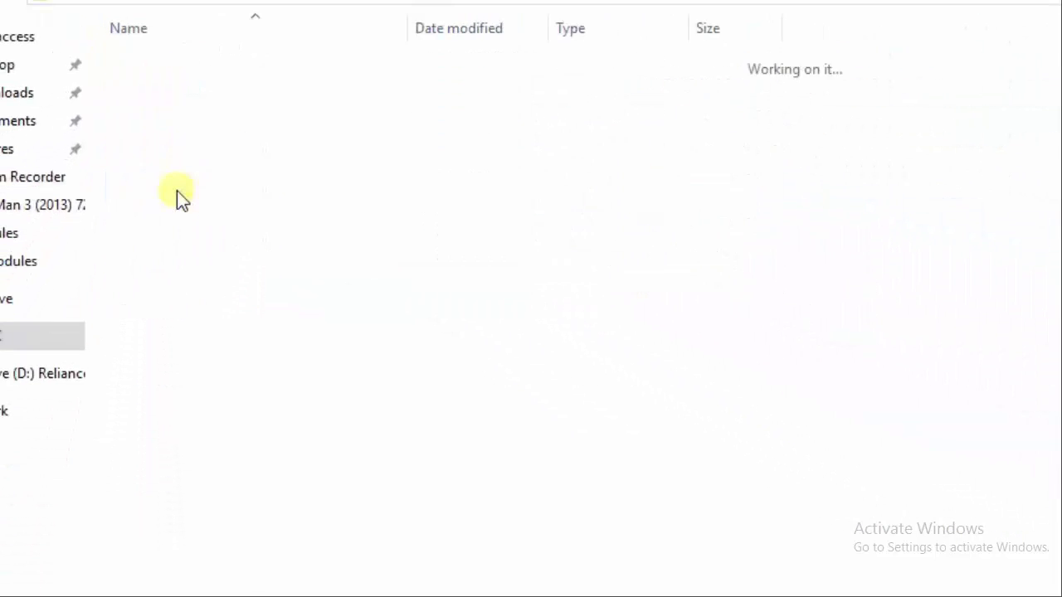
scroll(557, 183, "down", 5)
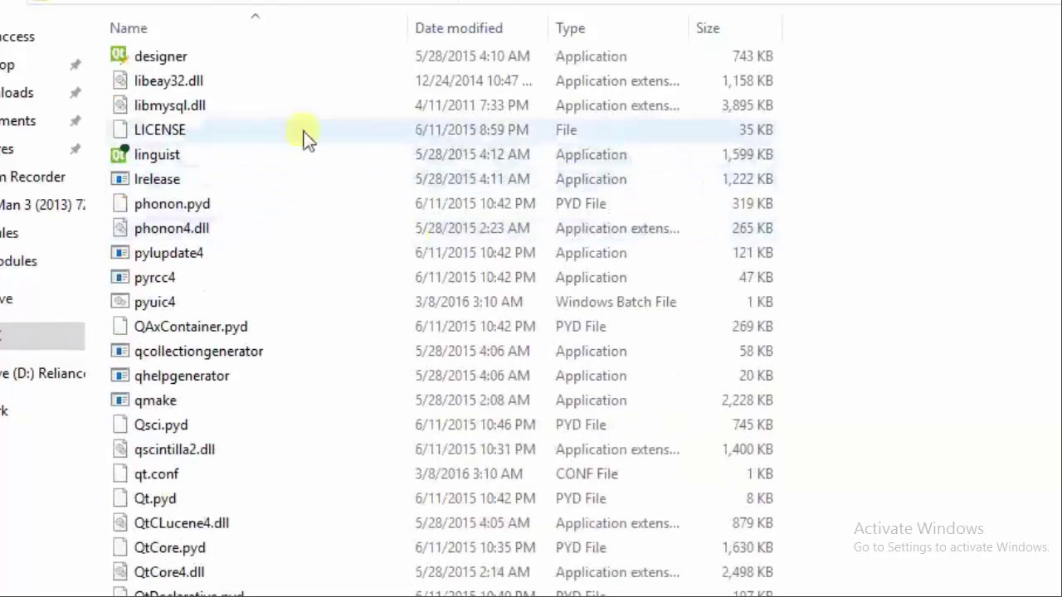
scroll(427, 199, "down", 6)
scroll(427, 203, "down", 5)
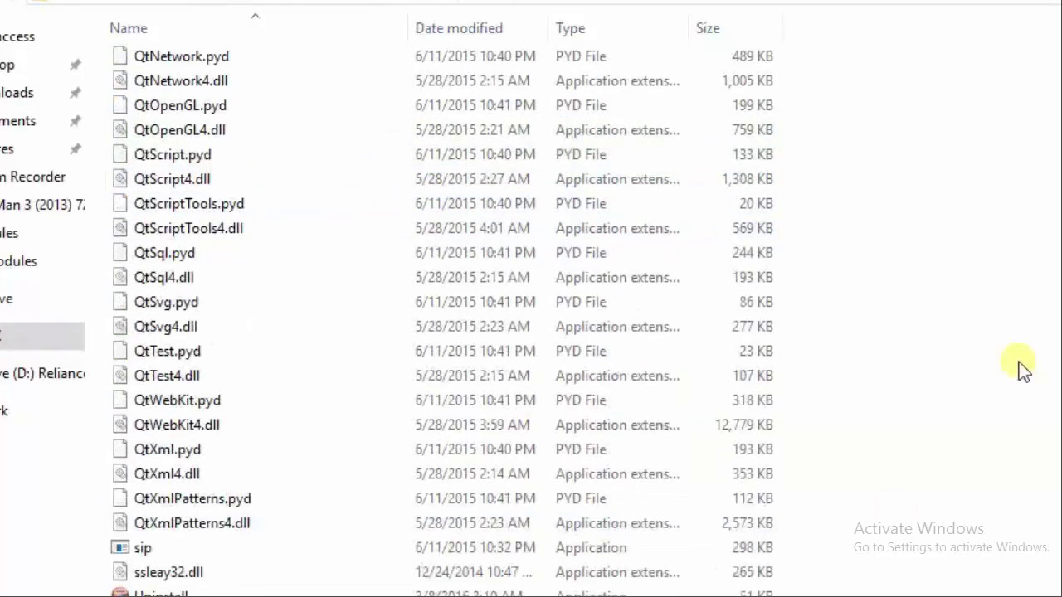
scroll(934, 282, "up", 16)
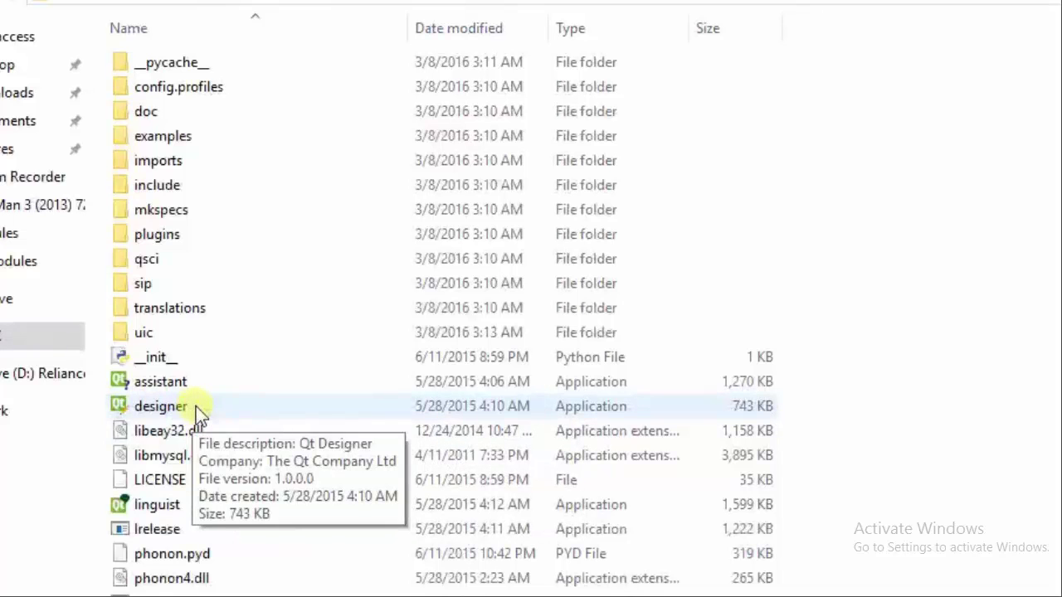
scroll(433, 330, "down", 1)
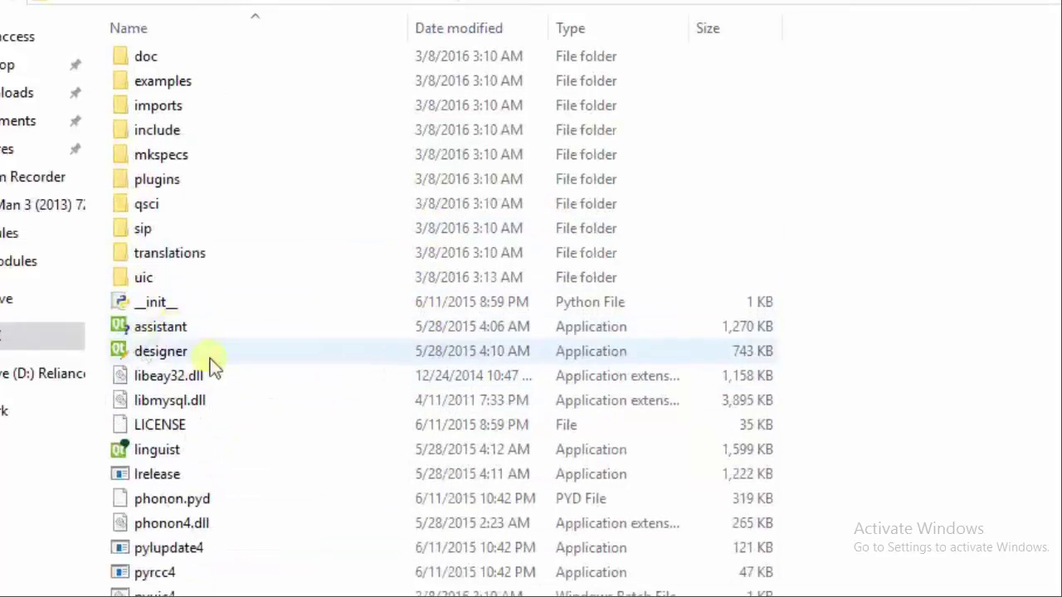